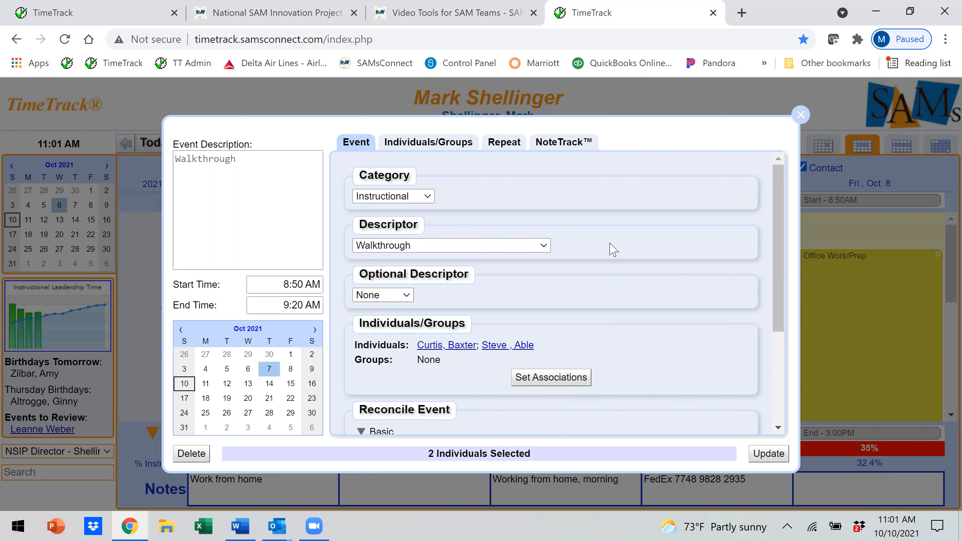
# Step: Add a NoteTrack note to the Walkthrough event saying the first associated individual was asleep, applying it only to that individual
pyautogui.click(571, 148)
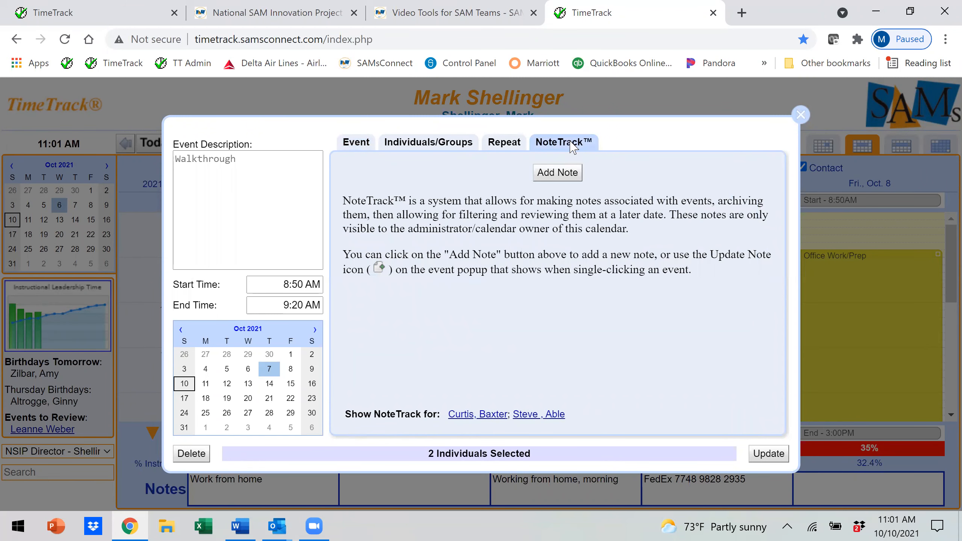
pyautogui.click(558, 177)
pyautogui.click(244, 207)
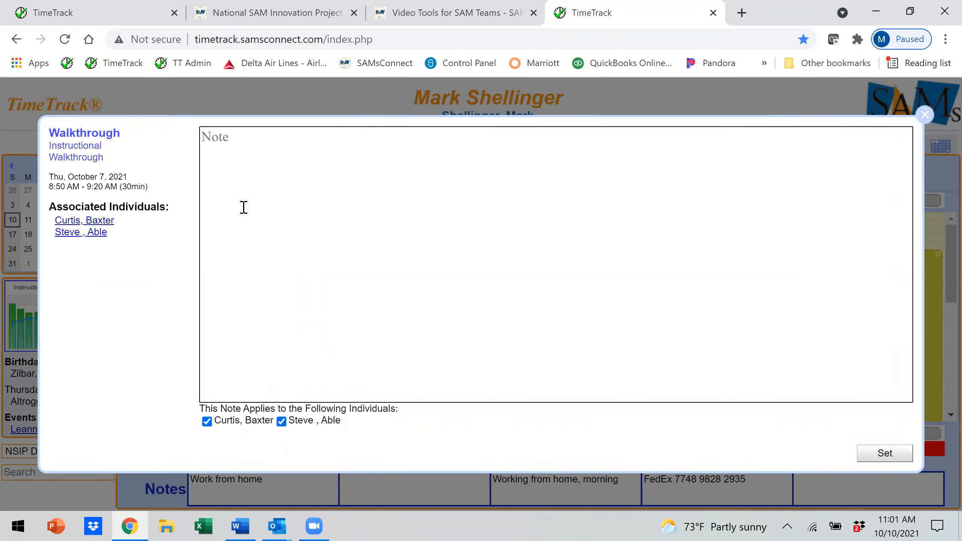
pyautogui.write('Curtis was asleep.')
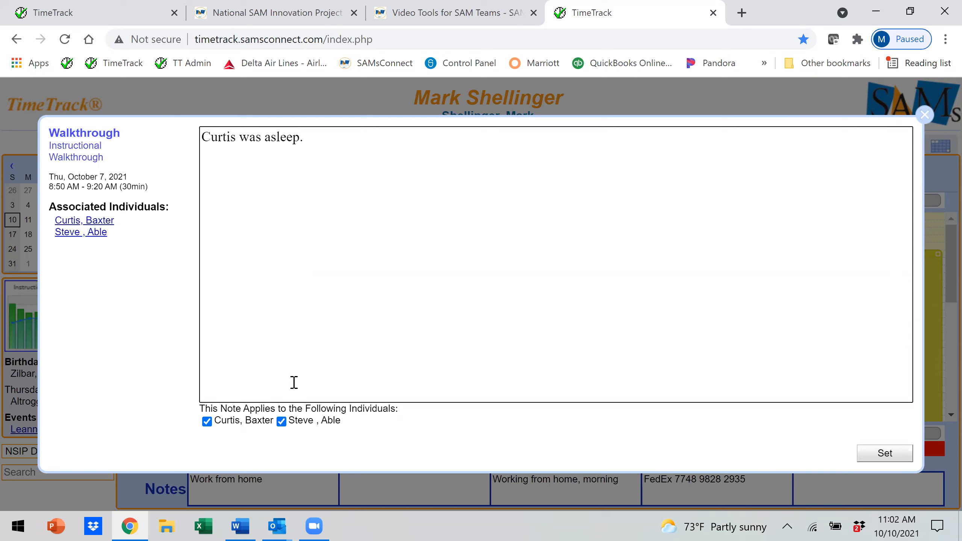
pyautogui.click(282, 422)
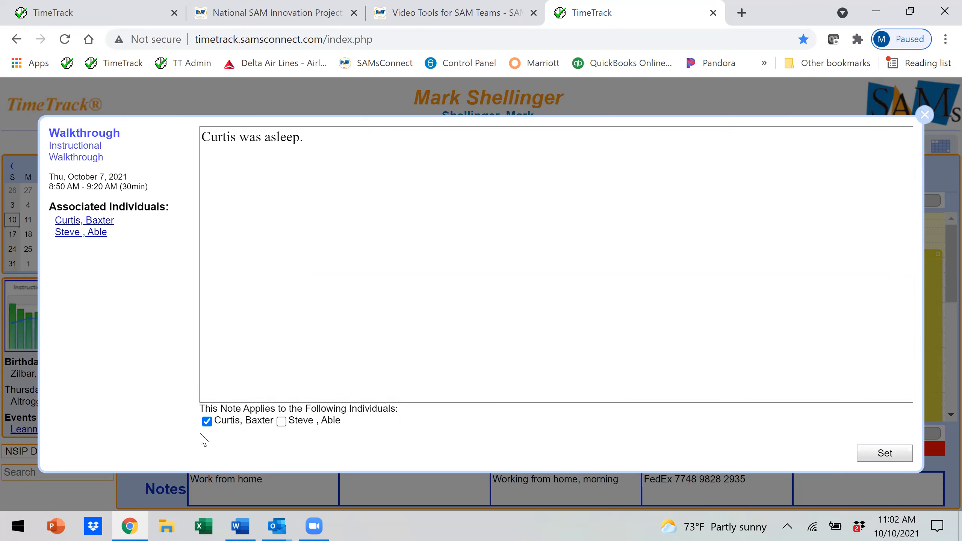
pyautogui.click(886, 454)
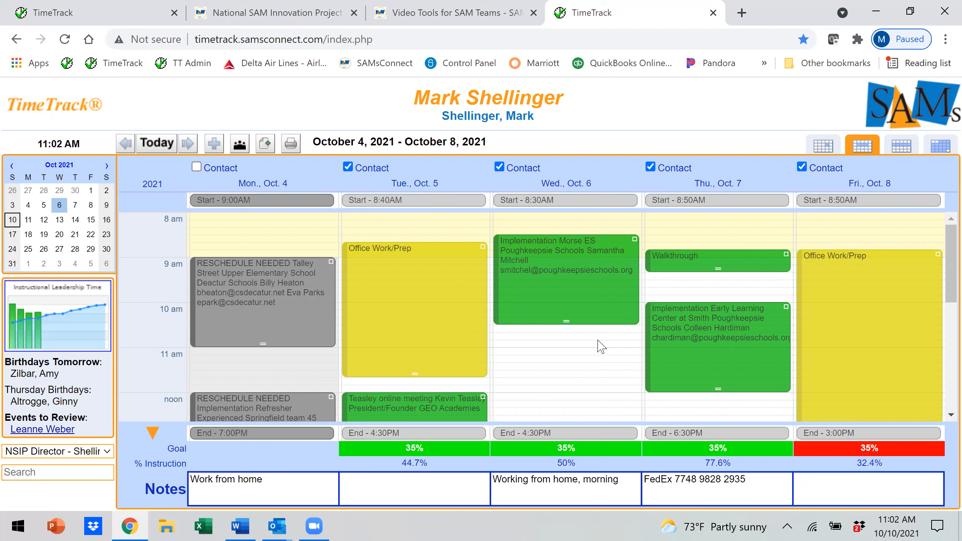
# Step: Reopen Thursday's Walkthrough event and show the NoteTrack notes for its first associated individual
pyautogui.click(734, 262)
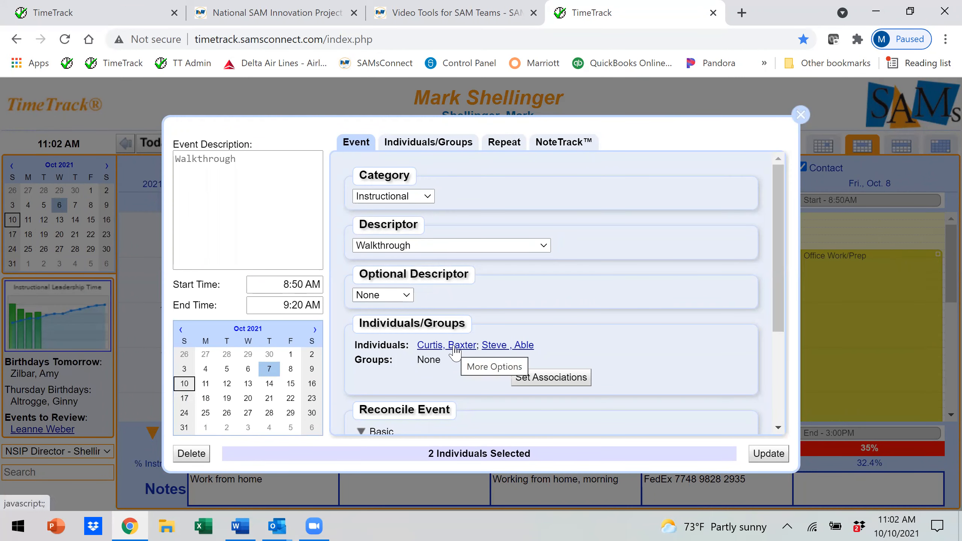
pyautogui.click(455, 347)
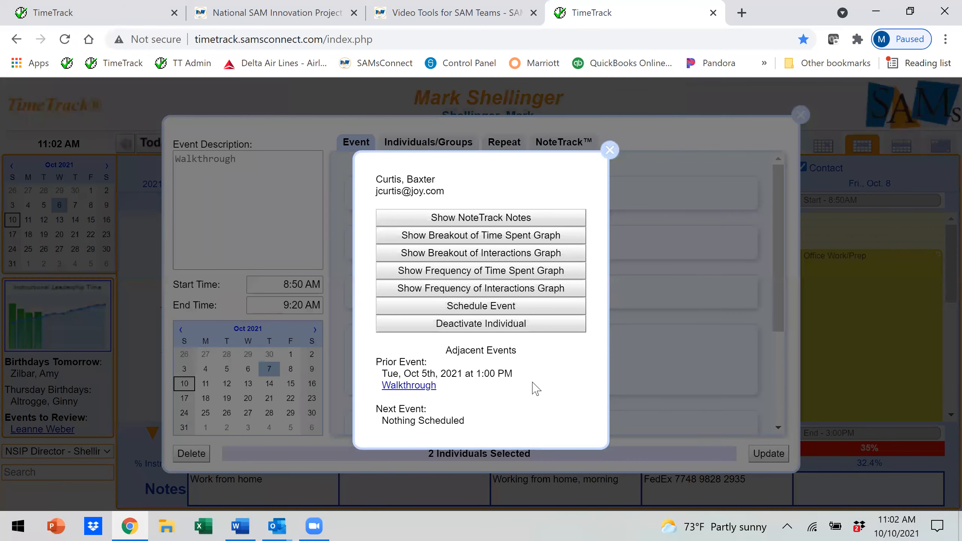
pyautogui.click(489, 220)
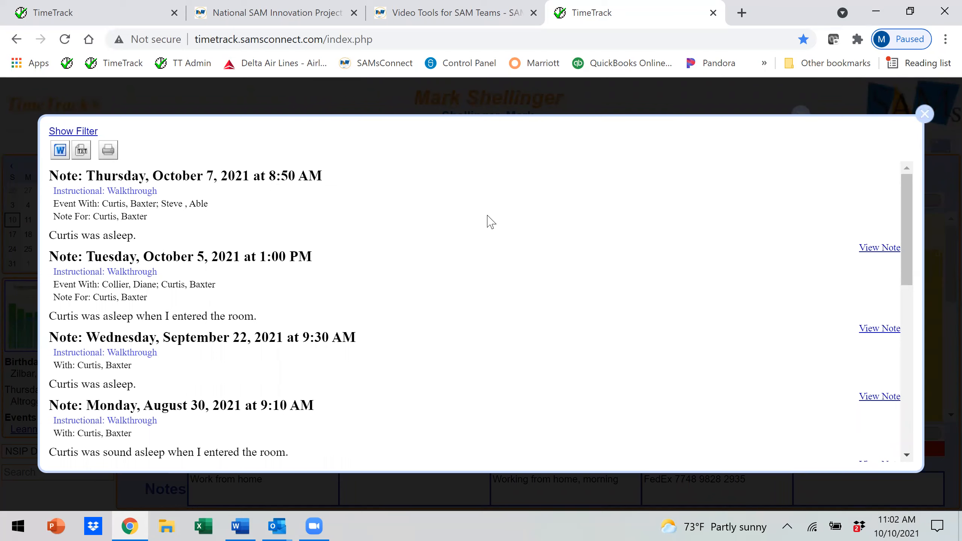
# Step: Filter the individual's notes with a start date of 7/1/2018 and retrieve them
pyautogui.click(85, 133)
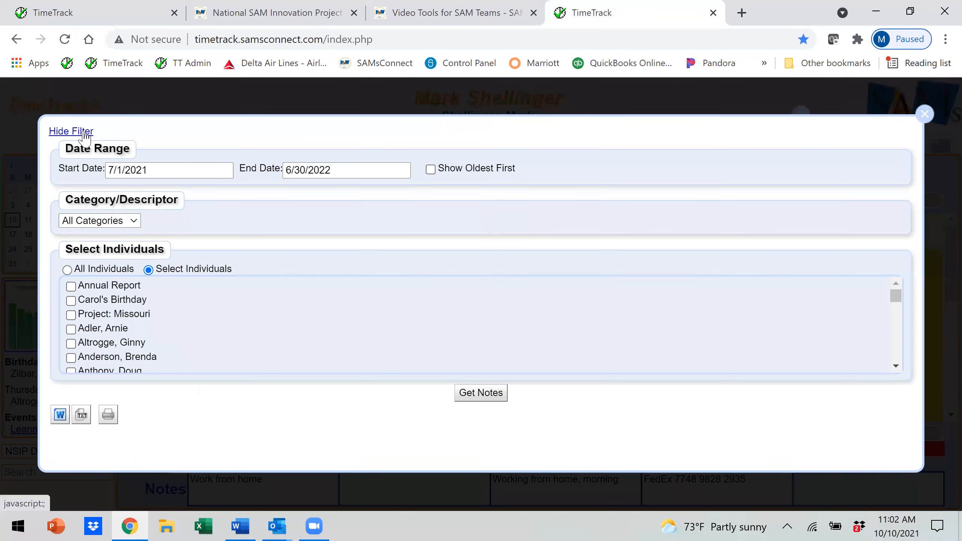
pyautogui.click(156, 170)
pyautogui.press('BackSpace')
pyautogui.press('BackSpace')
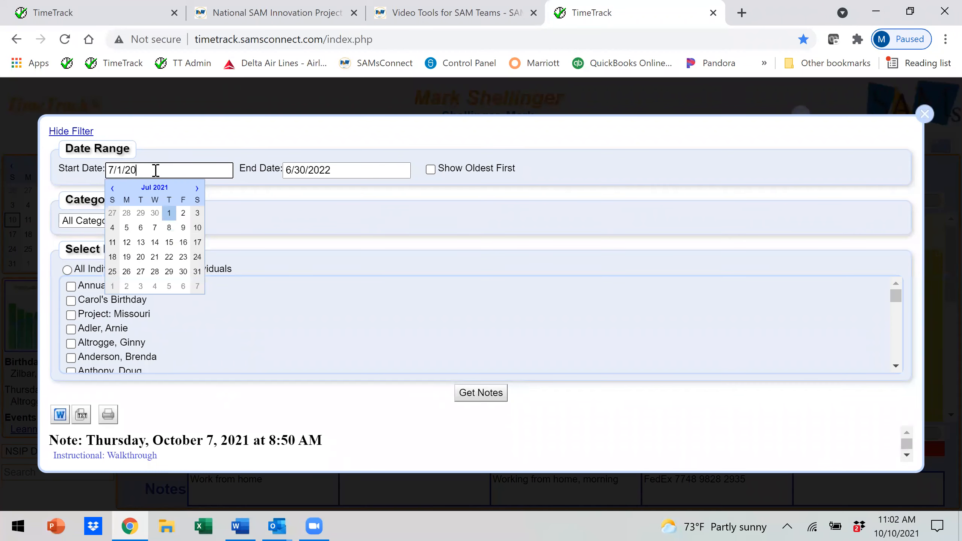
pyautogui.write('11')
pyautogui.press('BackSpace')
pyautogui.write('8')
pyautogui.click(473, 395)
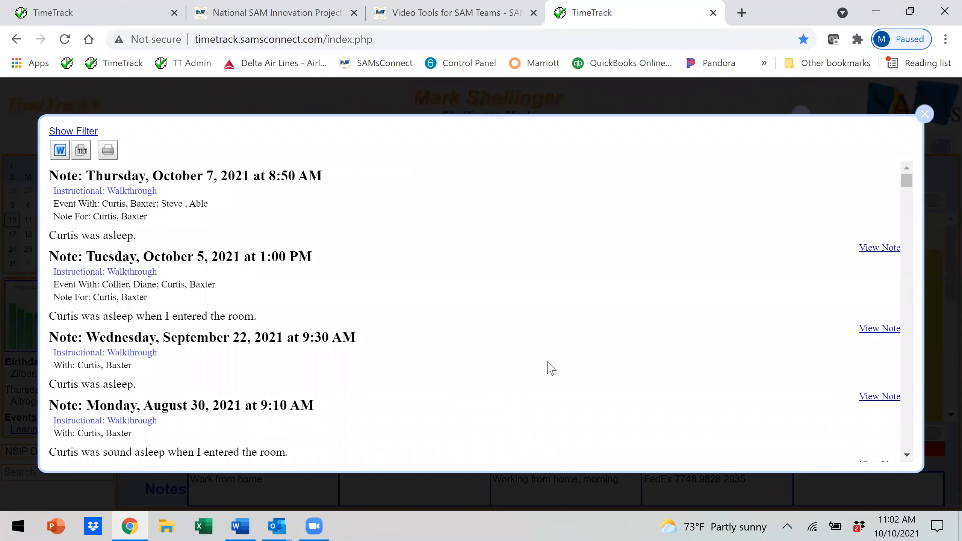
# Step: Preview the printout of the notes and view the NoteTrack document in Word, closing both and the notes list
pyautogui.click(109, 155)
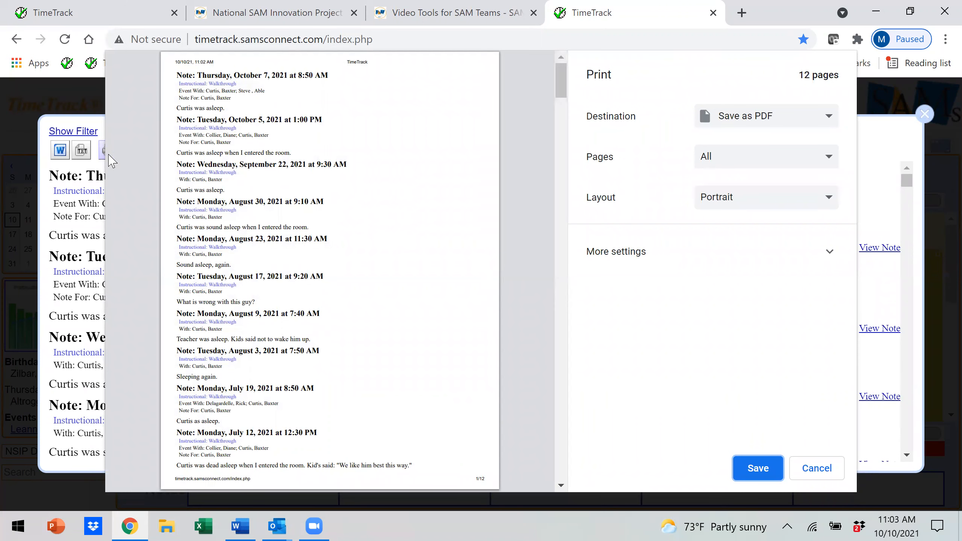
pyautogui.click(817, 468)
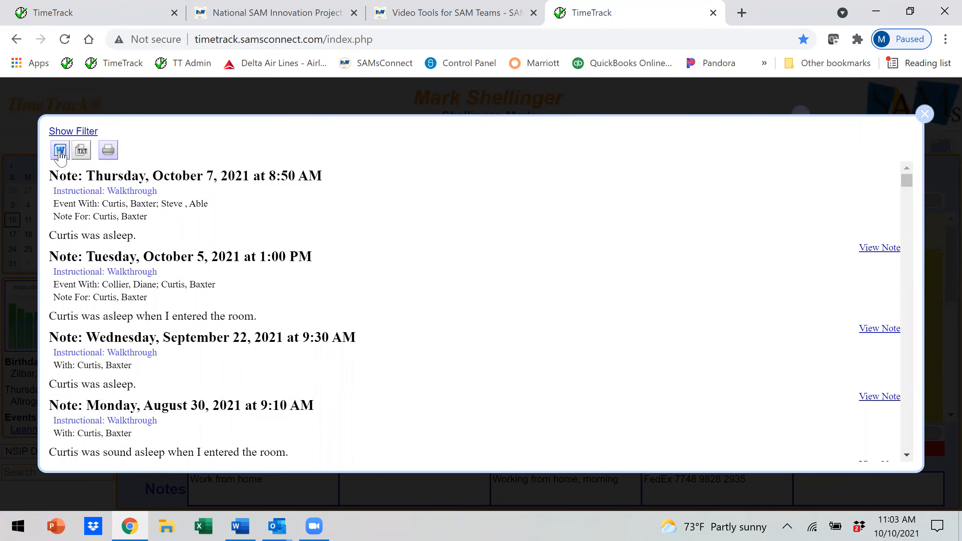
pyautogui.click(241, 526)
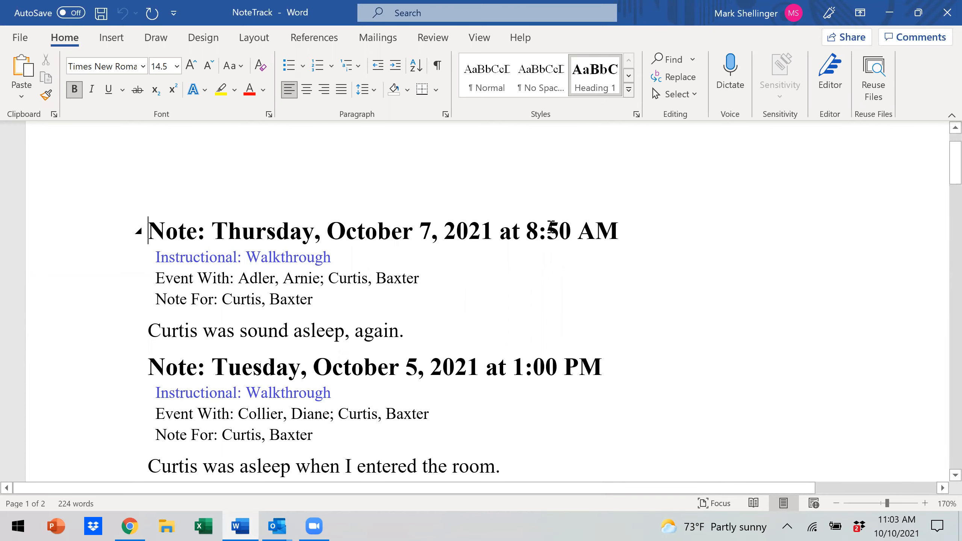
pyautogui.click(942, 19)
pyautogui.click(941, 19)
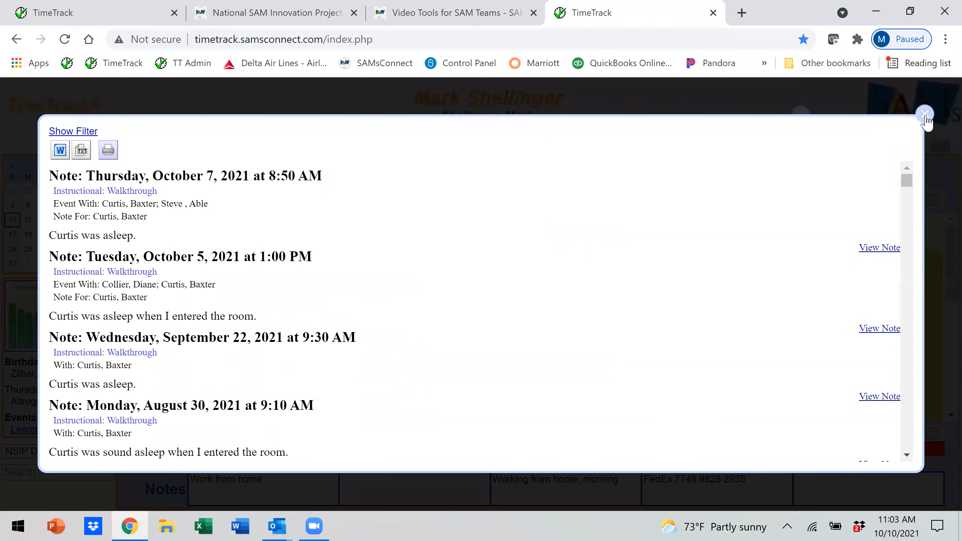
pyautogui.click(925, 117)
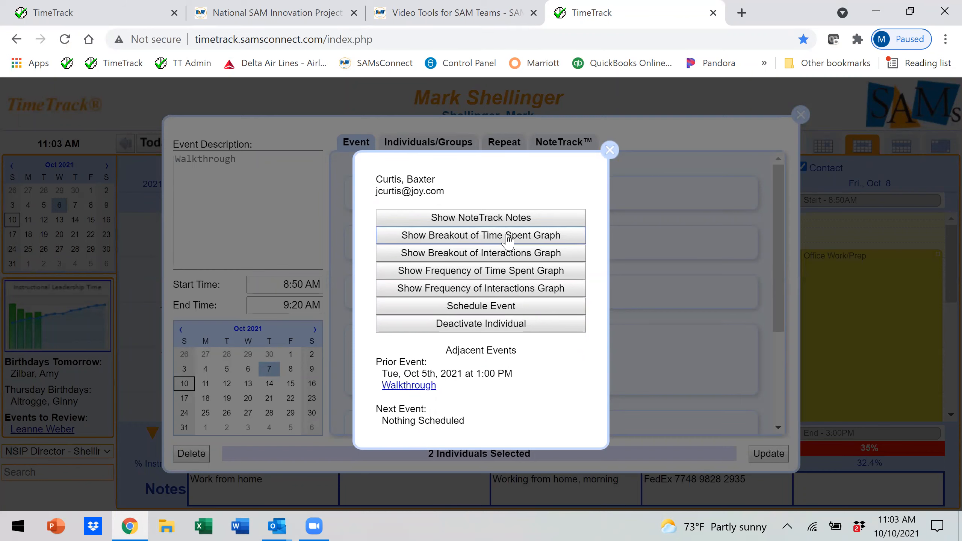
# Step: Examine the individual's breakout of time spent and weekly Walkthrough frequency graphs, and return to the calendar
pyautogui.click(483, 239)
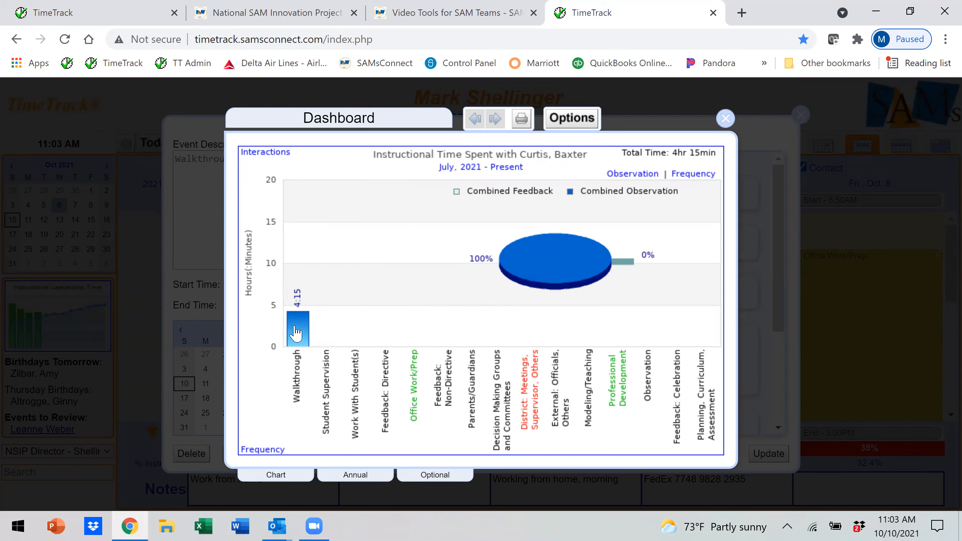
pyautogui.moveTo(296, 332)
pyautogui.click(298, 333)
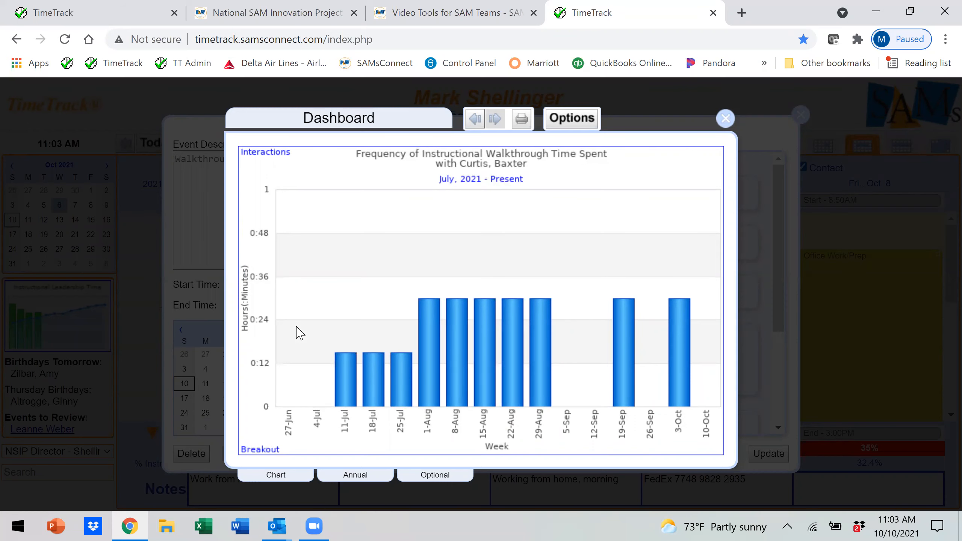
pyautogui.click(724, 120)
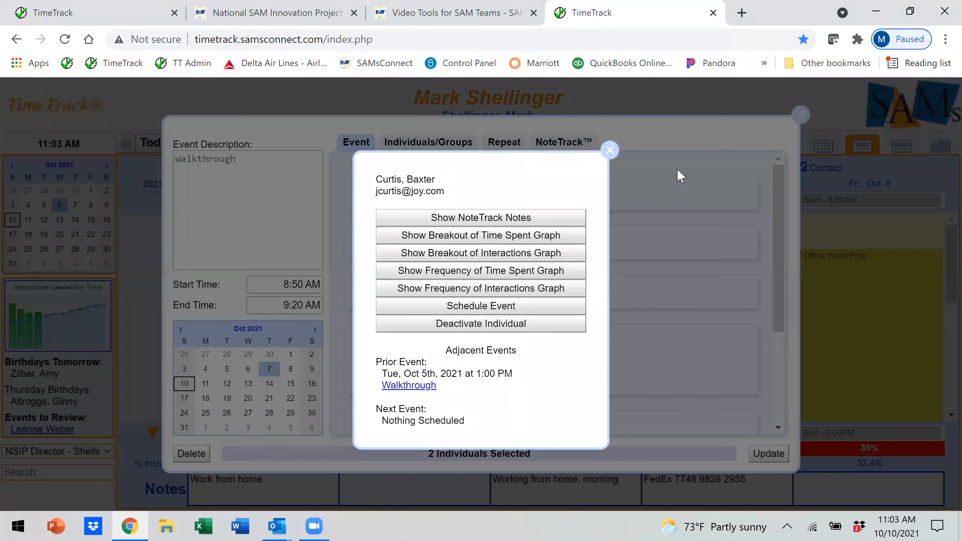
pyautogui.click(609, 150)
pyautogui.click(801, 114)
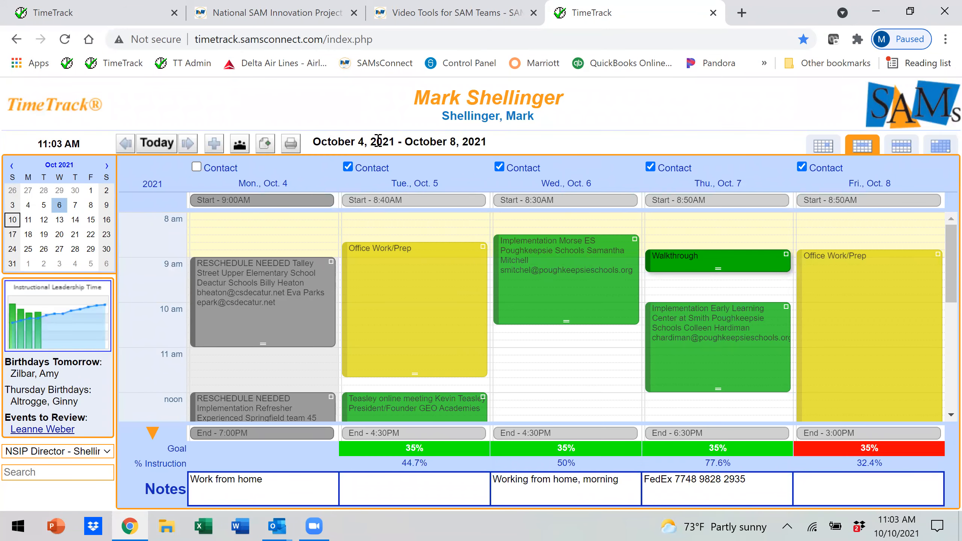
# Step: View the calendar-wide NoteTrack filter with the Select Individuals option and close it
pyautogui.click(265, 144)
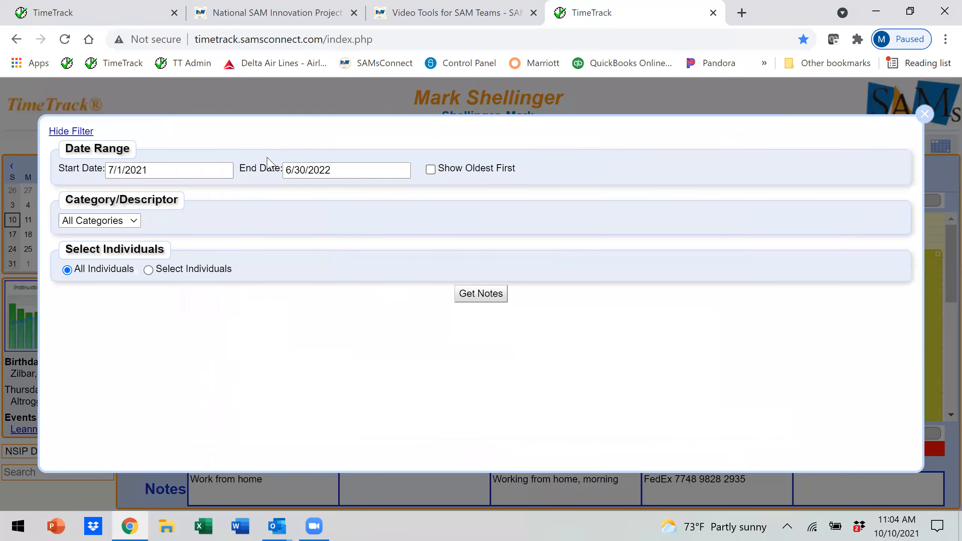
pyautogui.click(149, 269)
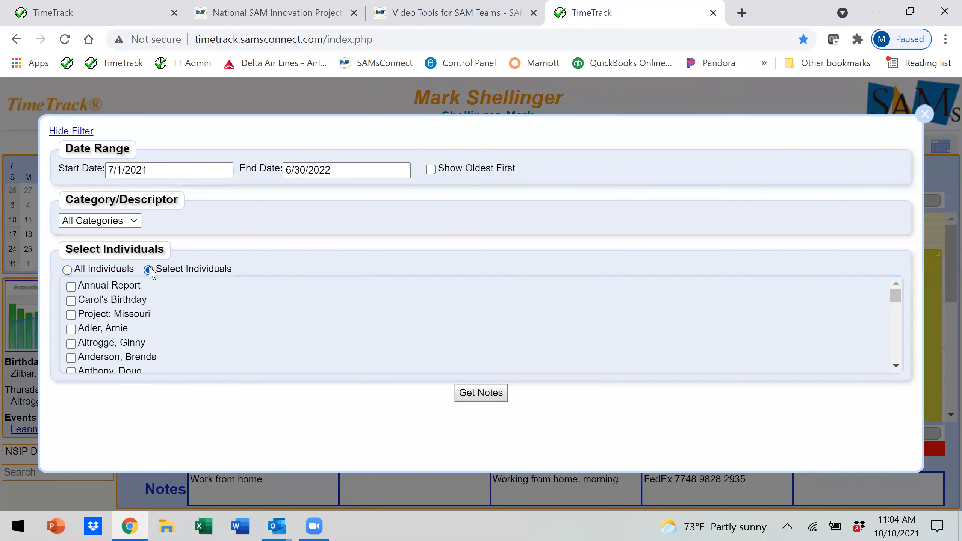
pyautogui.click(924, 114)
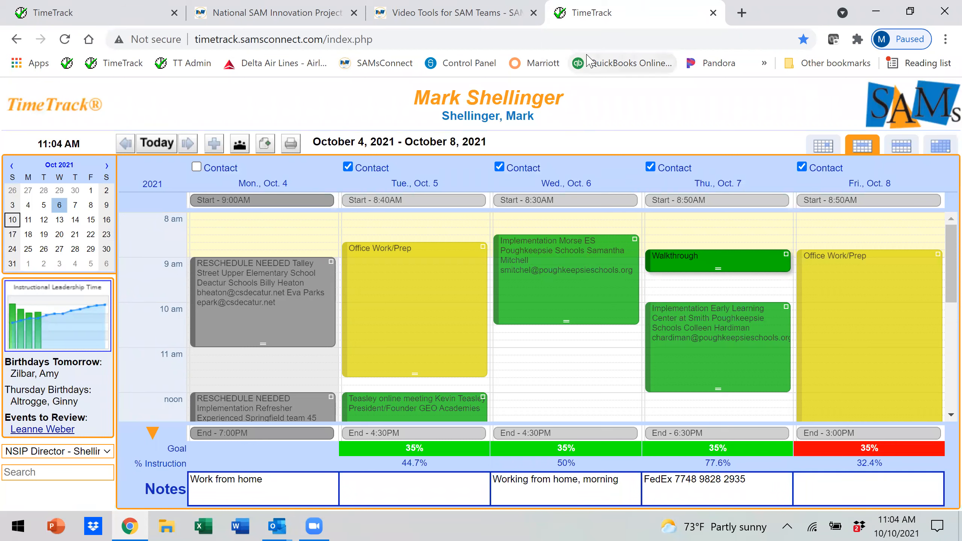